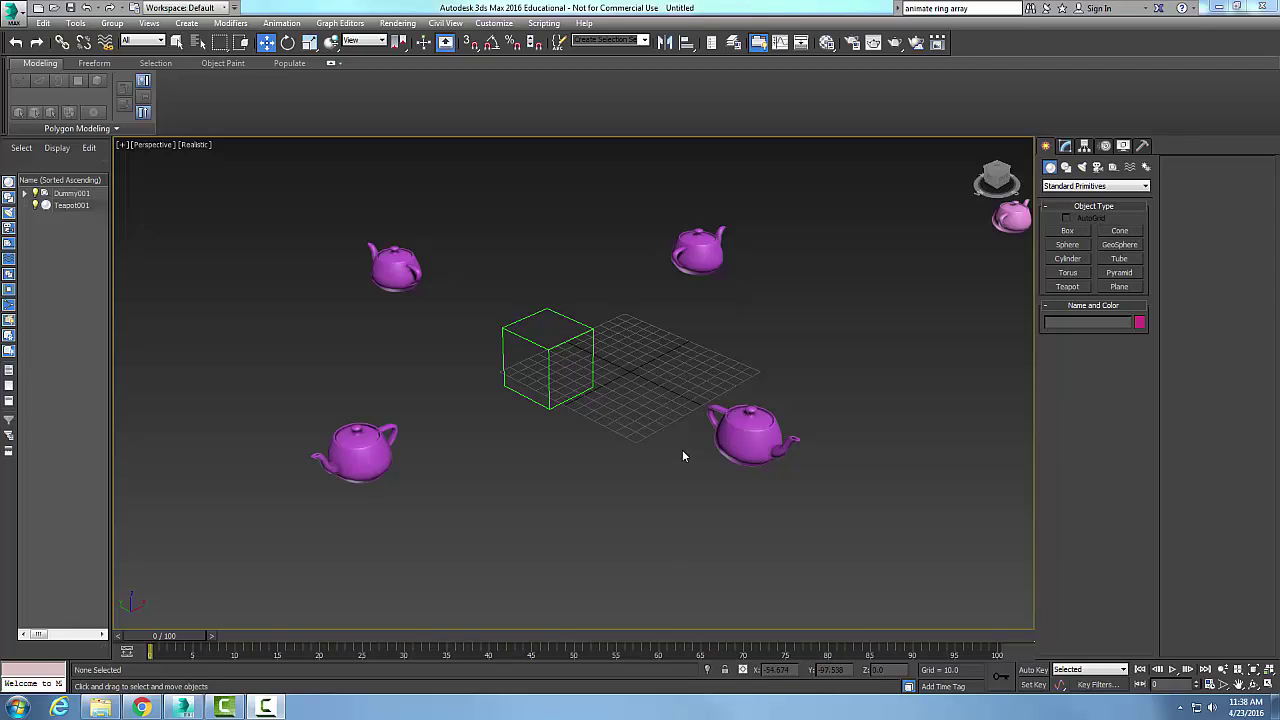
- Select the Box004 teapot to show its ring array settings: Radius 150, Amplitude 15, Cycles 3, Phase 1, Number 4
{"action": "left_click", "coordinate": [737, 443]}
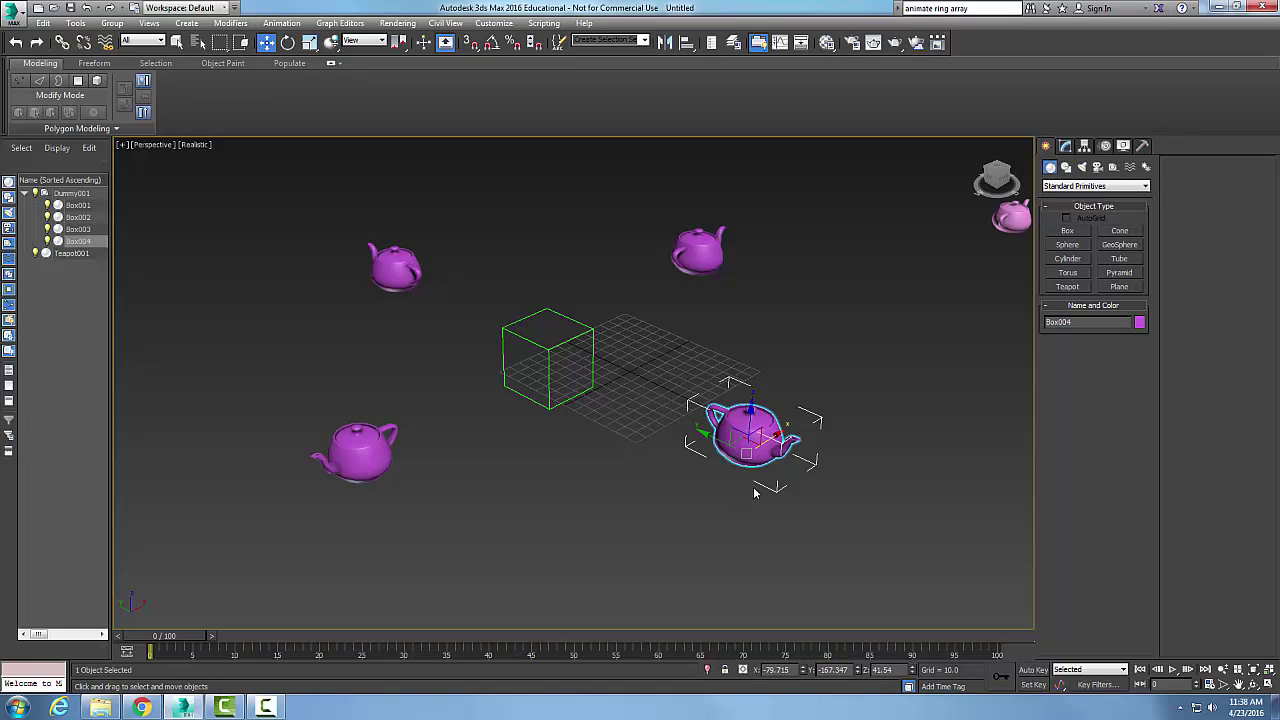
{"action": "left_click", "coordinate": [1065, 146]}
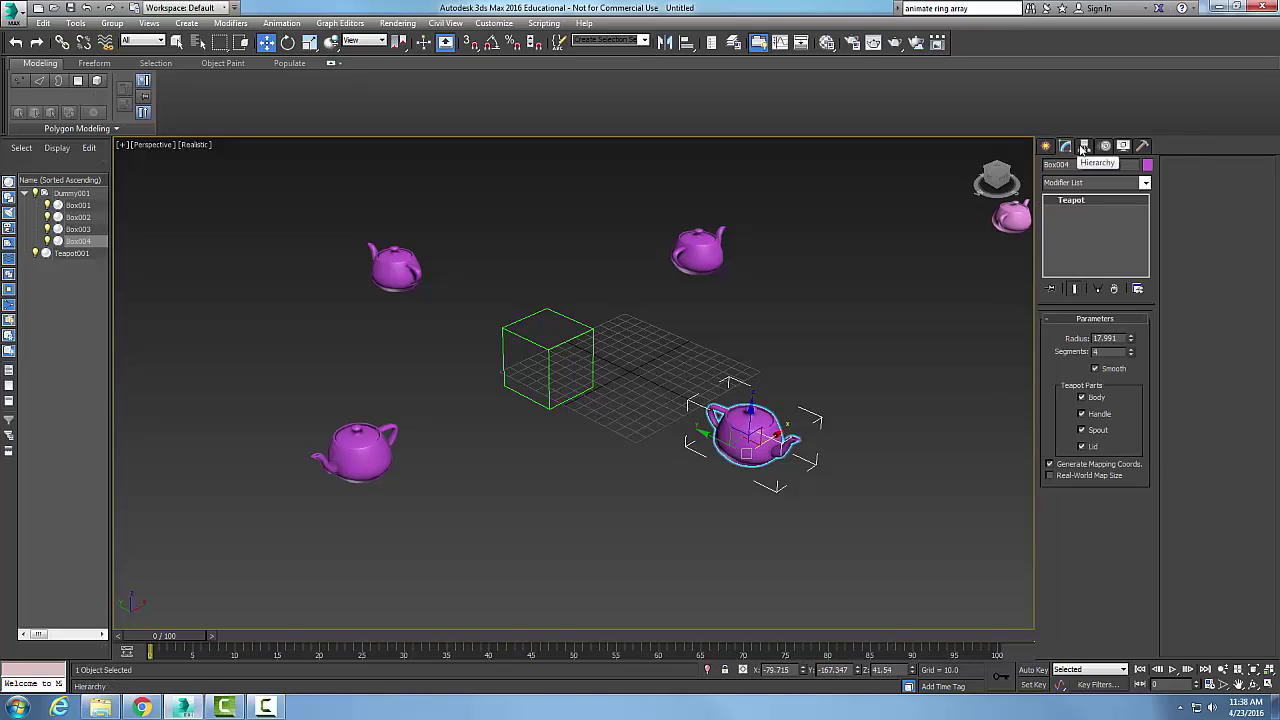
{"action": "left_click", "coordinate": [1106, 147]}
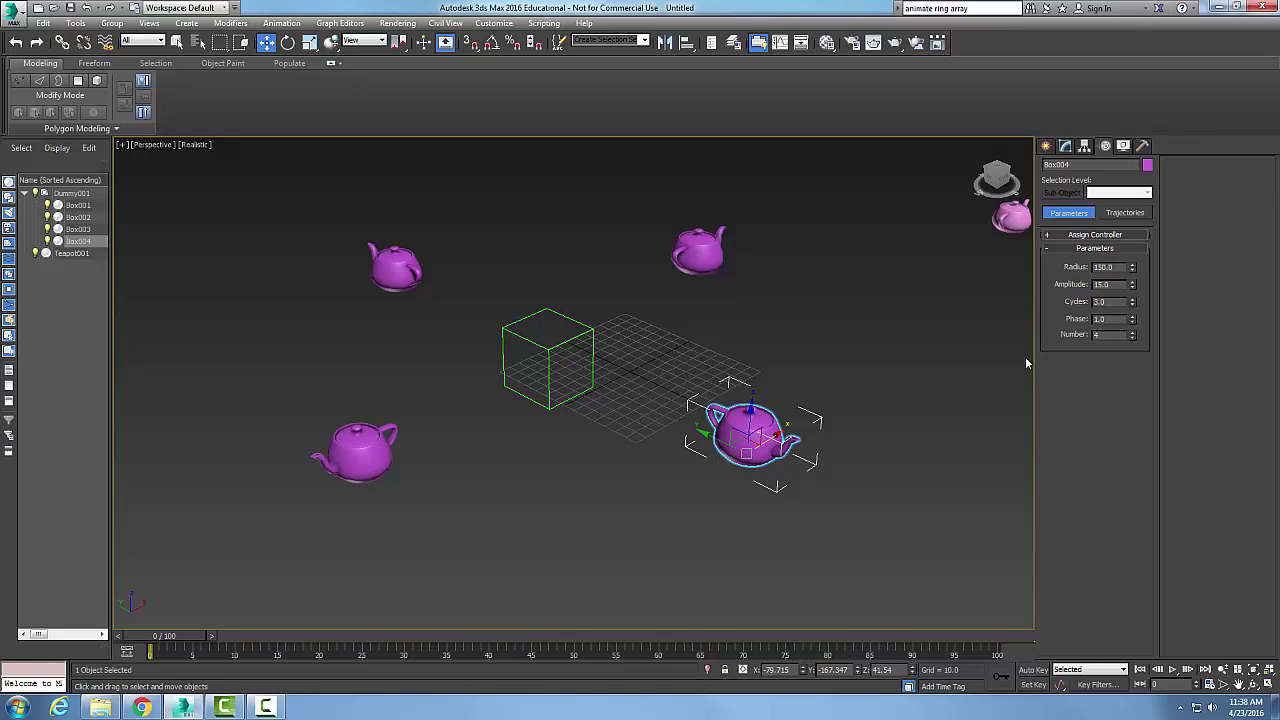
- Turn on Auto Key and key Radius 30 at frame 0 and 200 at frame 10
{"action": "left_click", "coordinate": [1036, 671]}
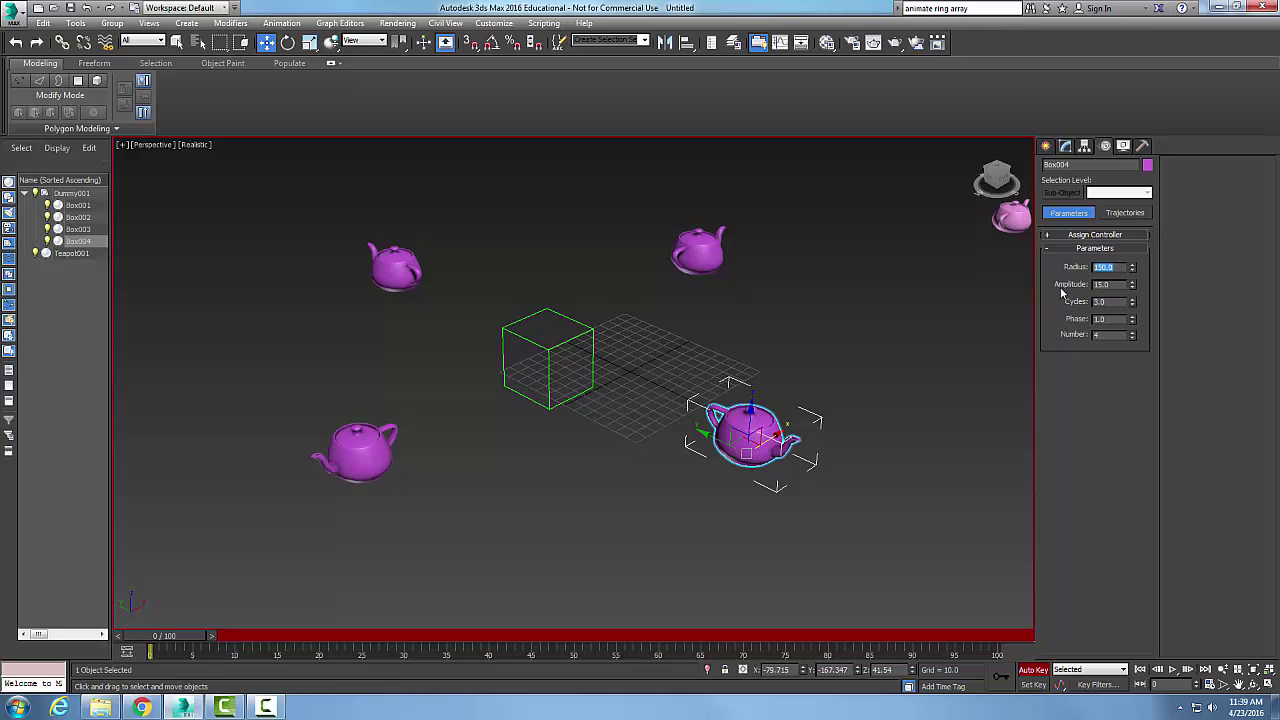
{"action": "type", "text": "30"}
{"action": "left_click_drag", "start_coordinate": [200, 637], "coordinate": [290, 637]}
{"action": "key", "text": "w"}
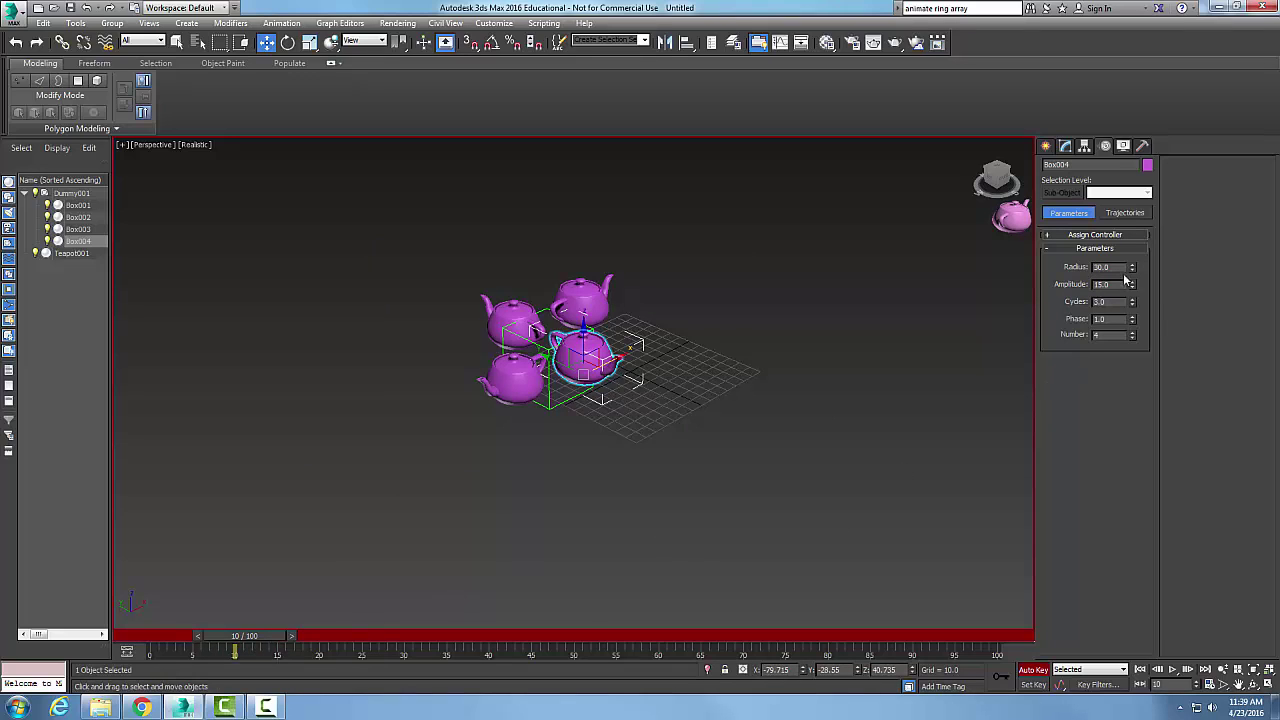
{"action": "left_click_drag", "start_coordinate": [1112, 267], "coordinate": [1053, 277]}
{"action": "type", "text": "200"}
{"action": "key", "text": "Return"}
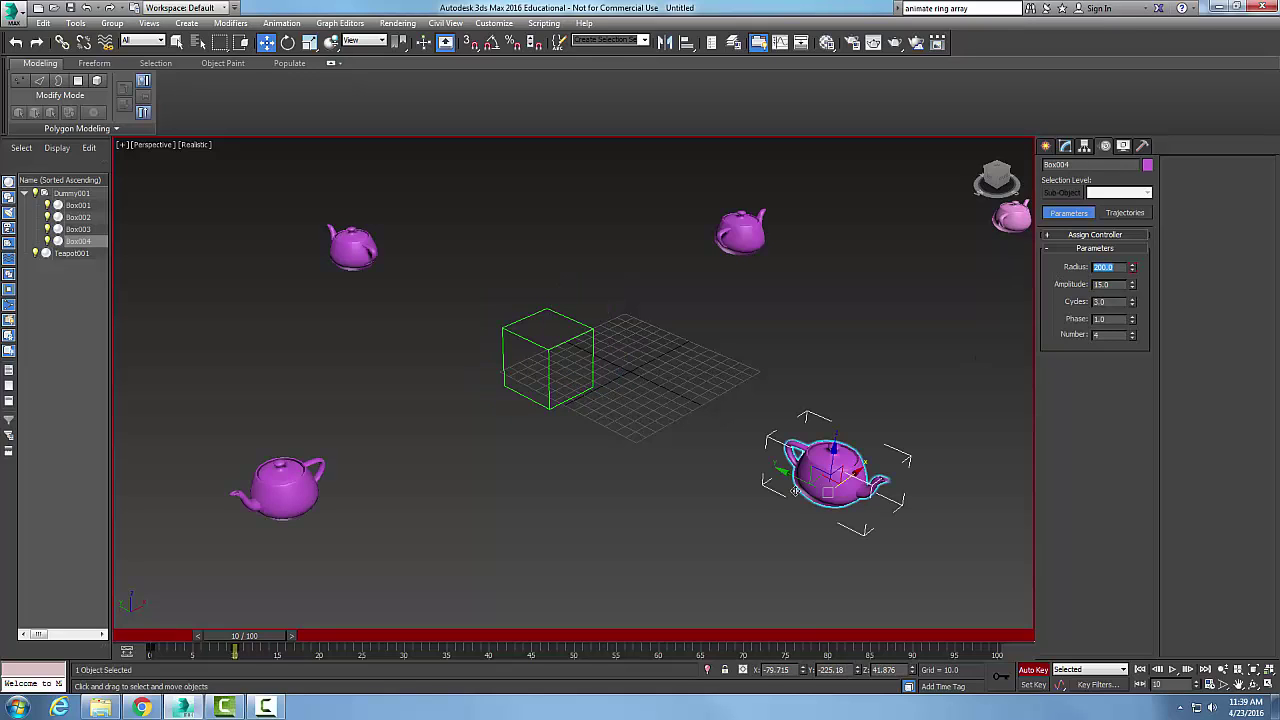
- Key Radius 50 at frame 20 and 150 at frame 30
{"action": "left_click_drag", "start_coordinate": [234, 645], "coordinate": [325, 645]}
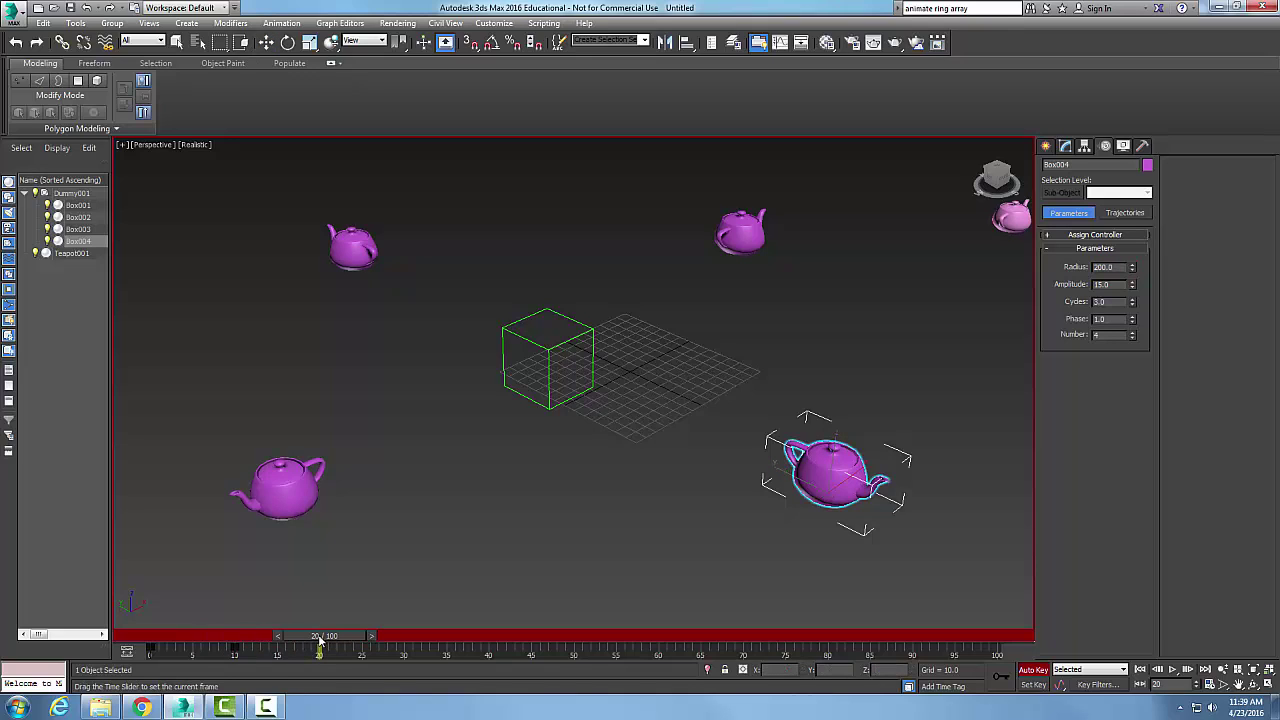
{"action": "double_click", "coordinate": [1106, 267]}
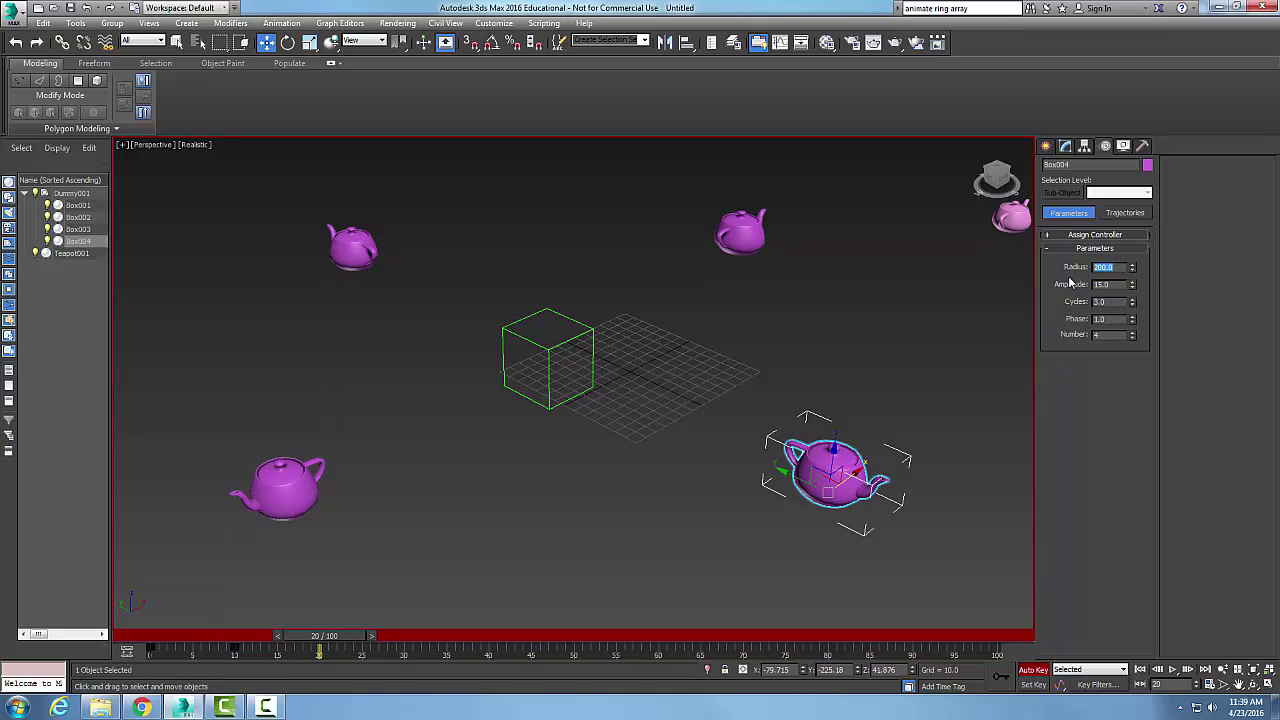
{"action": "type", "text": "50"}
{"action": "key", "text": "Return"}
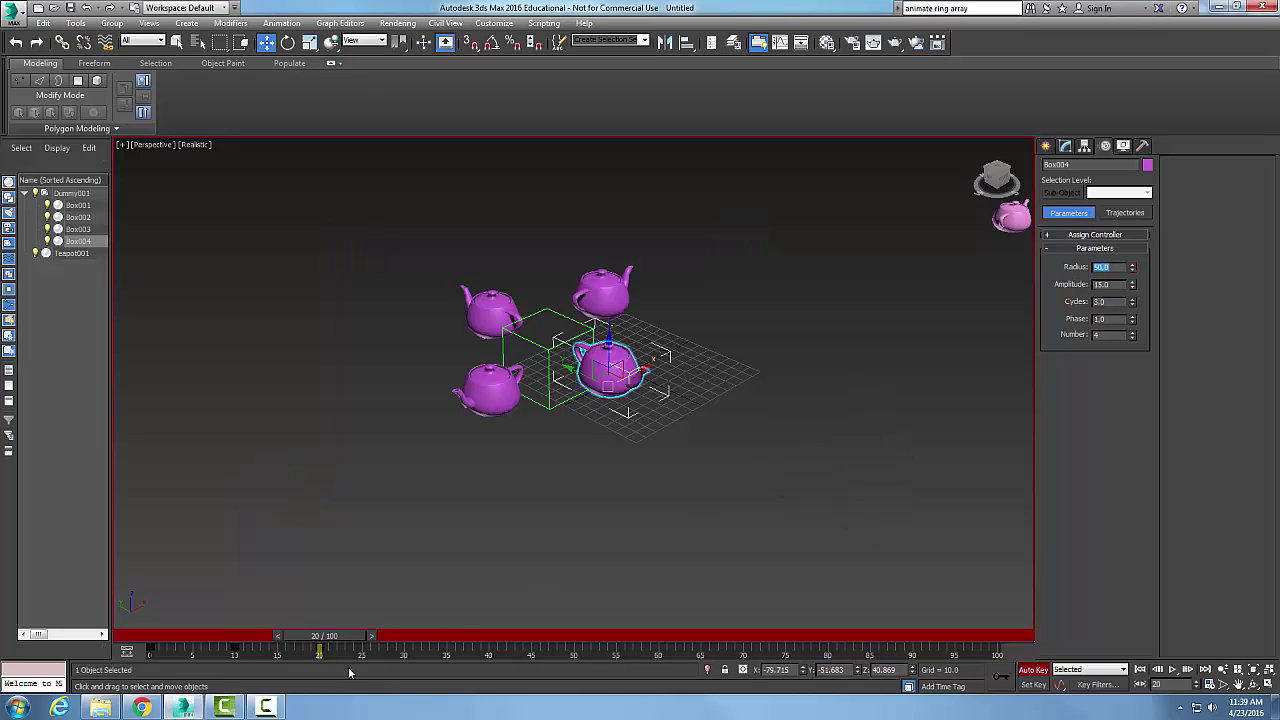
{"action": "left_click_drag", "start_coordinate": [336, 644], "coordinate": [420, 637]}
{"action": "key", "text": "w"}
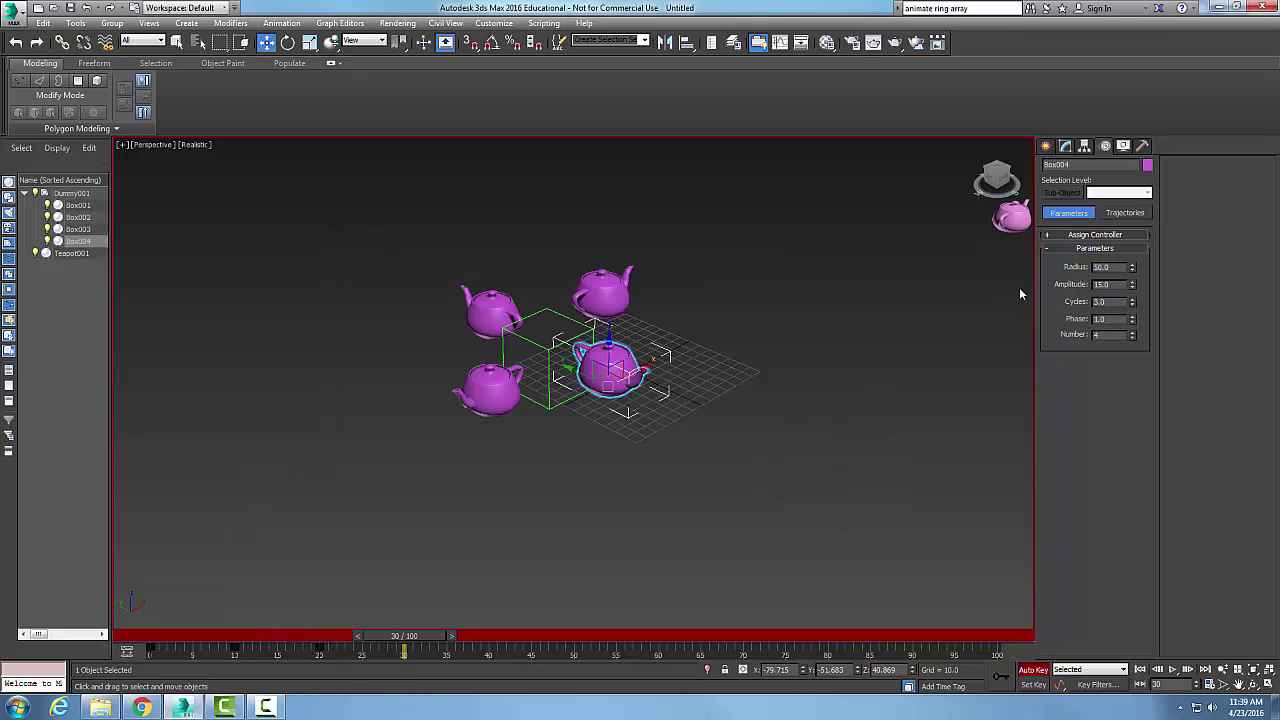
{"action": "double_click", "coordinate": [1117, 267]}
{"action": "type", "text": "150"}
{"action": "key", "text": "Return"}
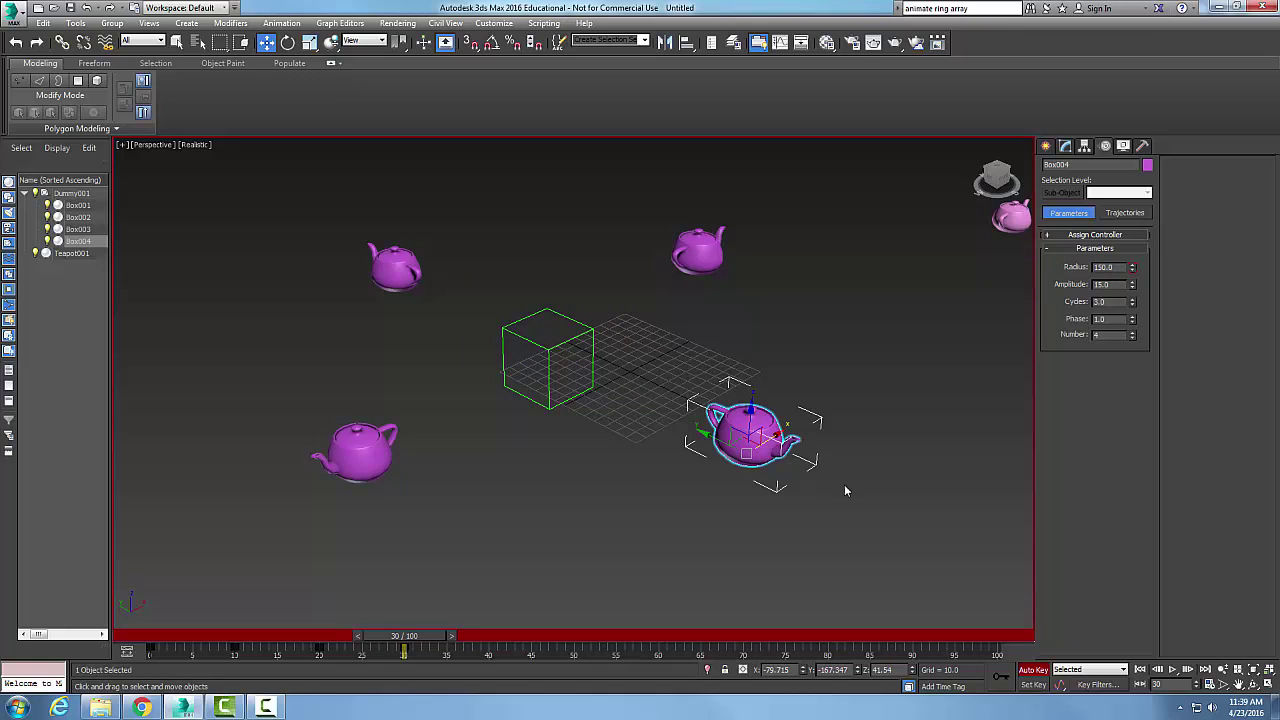
- Key Amplitude 50 at frame 40 and 10 at frame 50
{"action": "left_click_drag", "start_coordinate": [447, 639], "coordinate": [486, 640]}
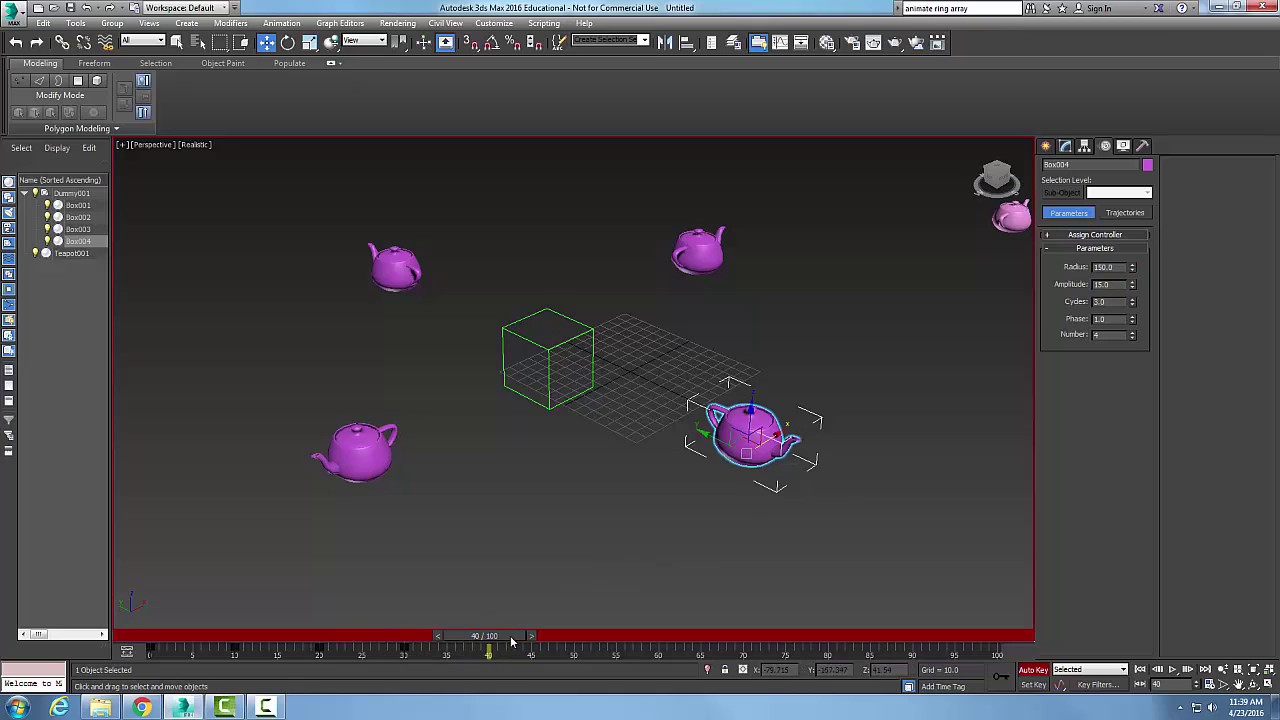
{"action": "double_click", "coordinate": [1104, 284]}
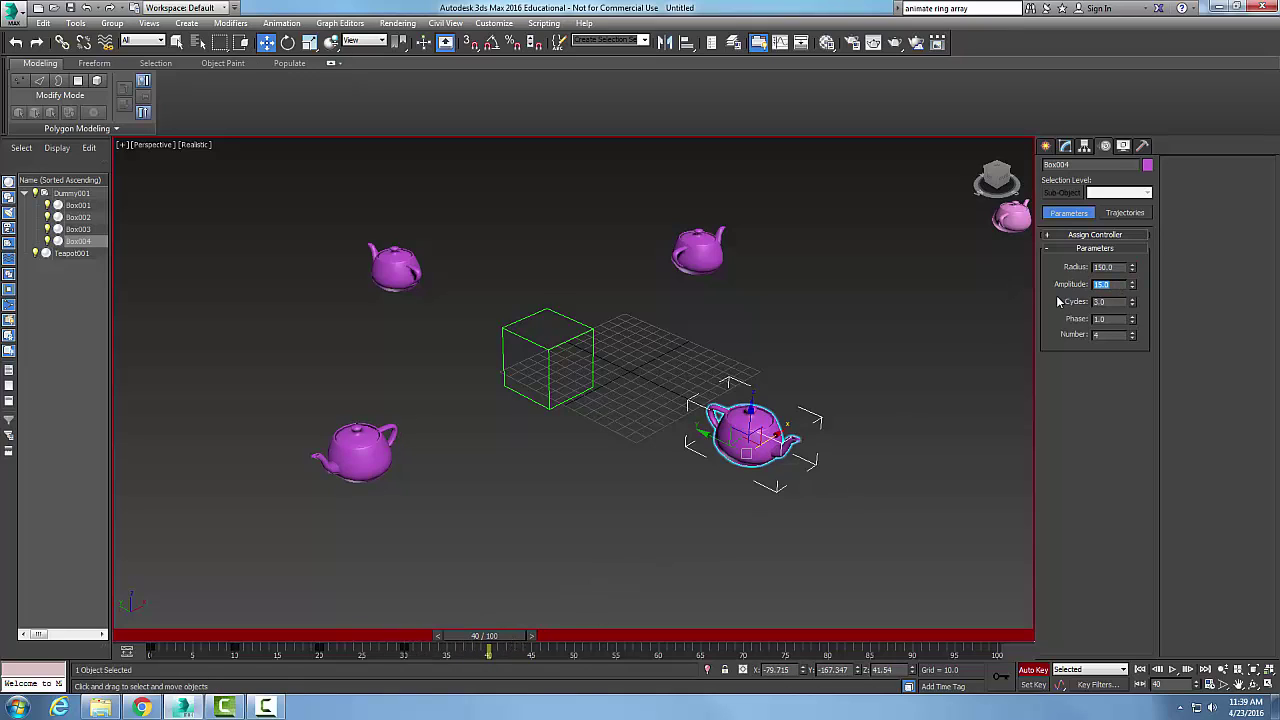
{"action": "type", "text": "50"}
{"action": "key", "text": "Return"}
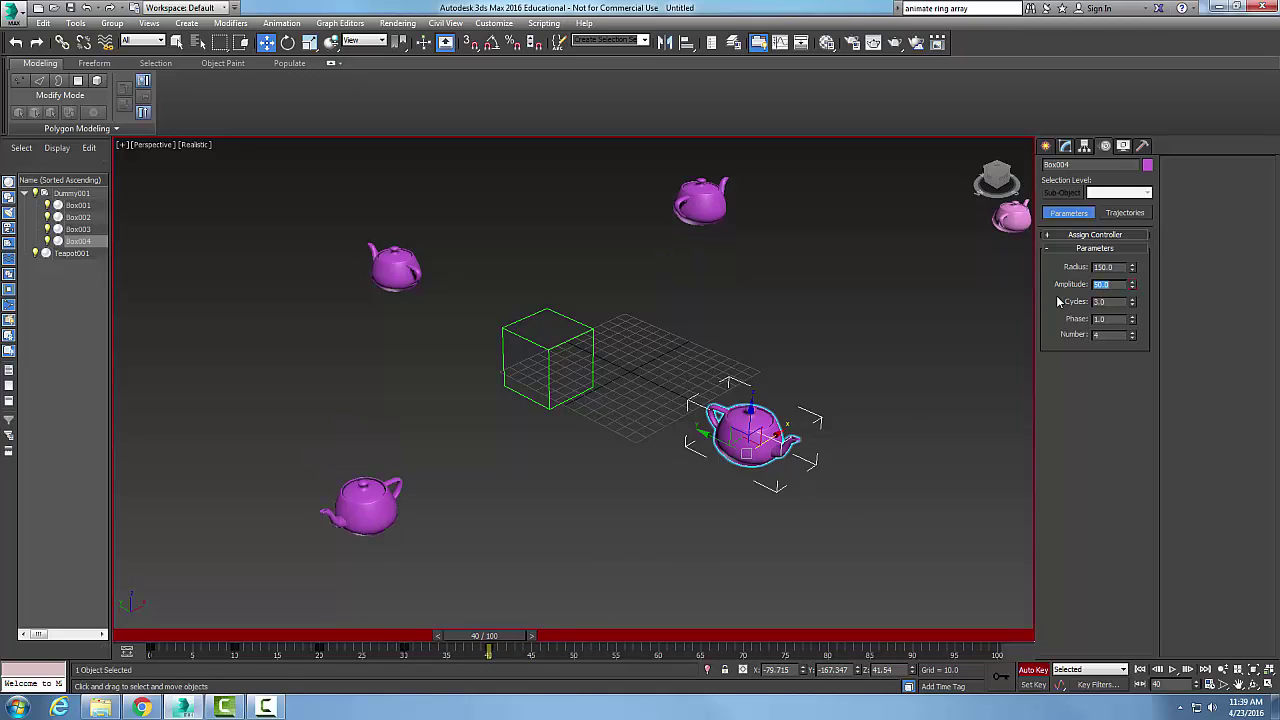
{"action": "left_click_drag", "start_coordinate": [512, 640], "coordinate": [600, 640]}
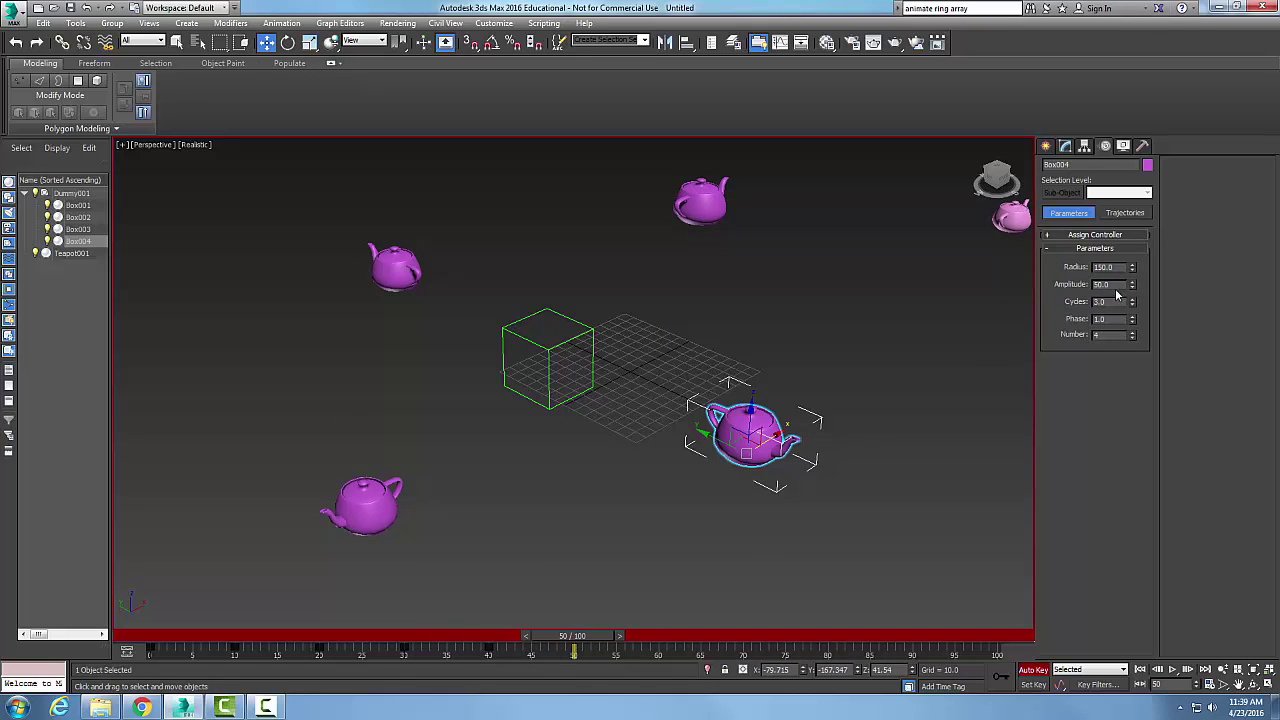
{"action": "double_click", "coordinate": [1104, 284]}
{"action": "type", "text": "10"}
{"action": "key", "text": "Return"}
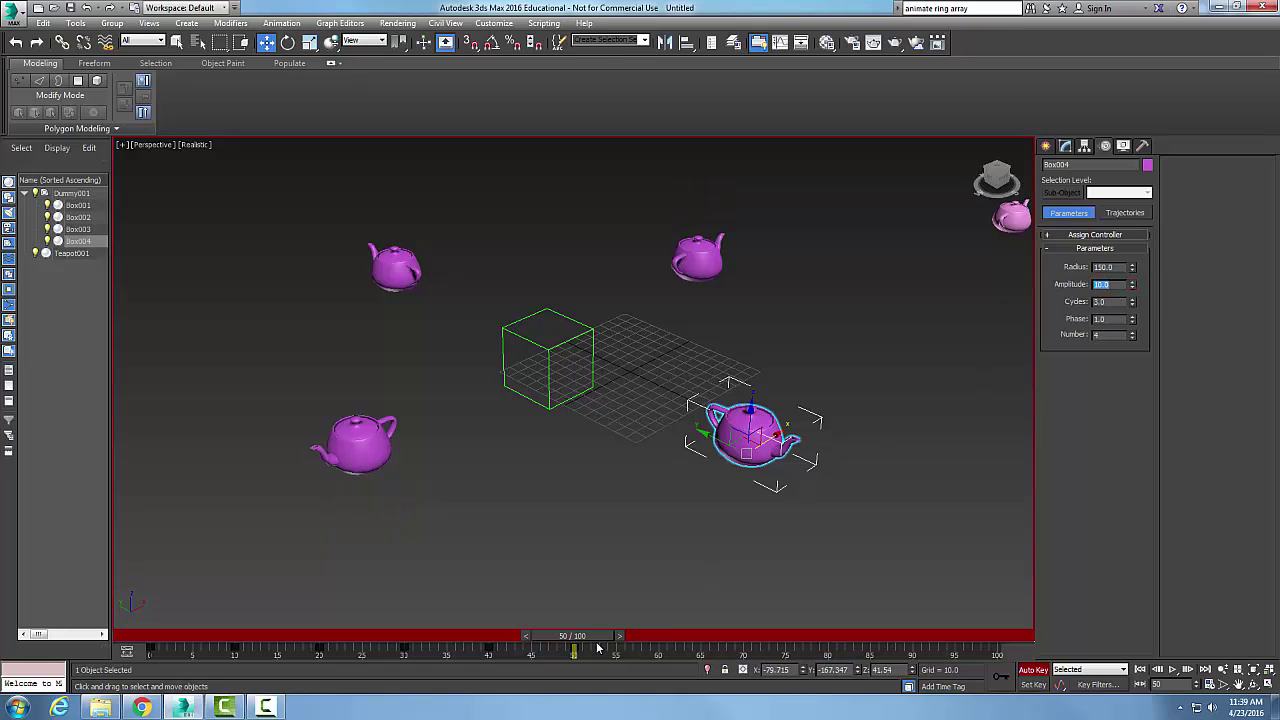
- Key Amplitude 40 at frame 60, then deselect and move the time slider to frame 70
{"action": "left_click_drag", "start_coordinate": [596, 640], "coordinate": [678, 640]}
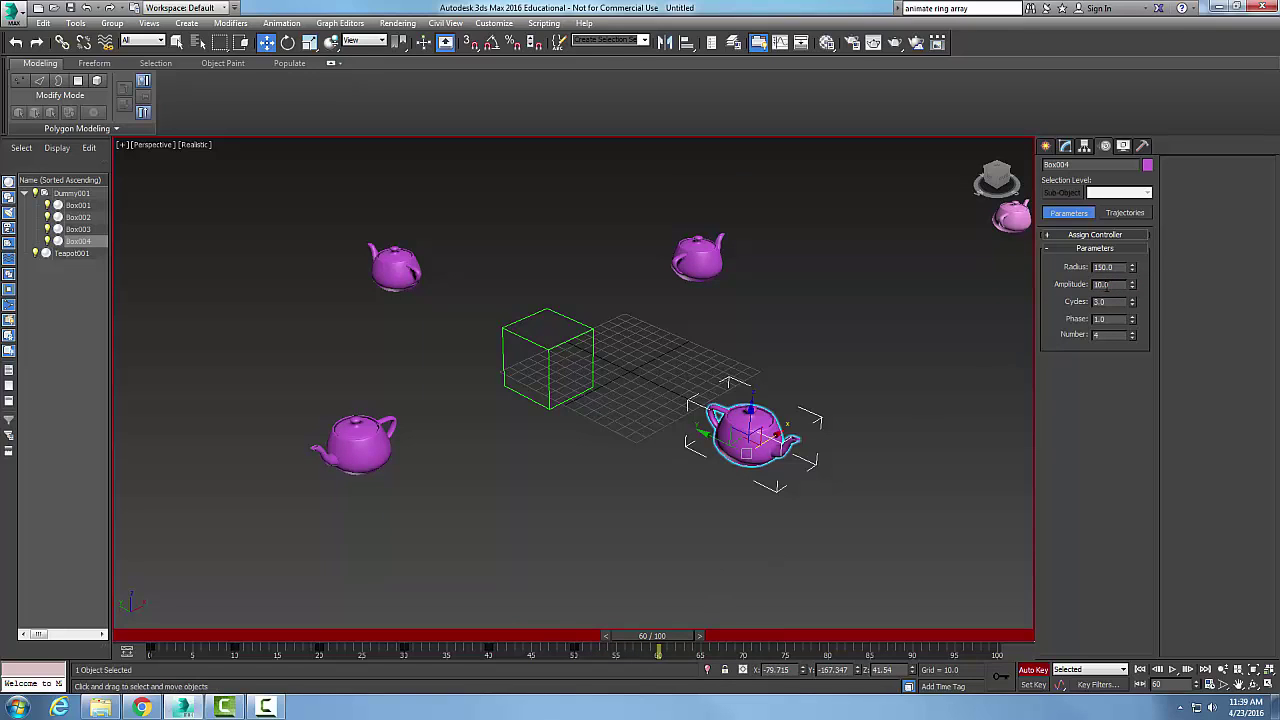
{"action": "double_click", "coordinate": [1102, 285]}
{"action": "type", "text": "40"}
{"action": "key", "text": "Return"}
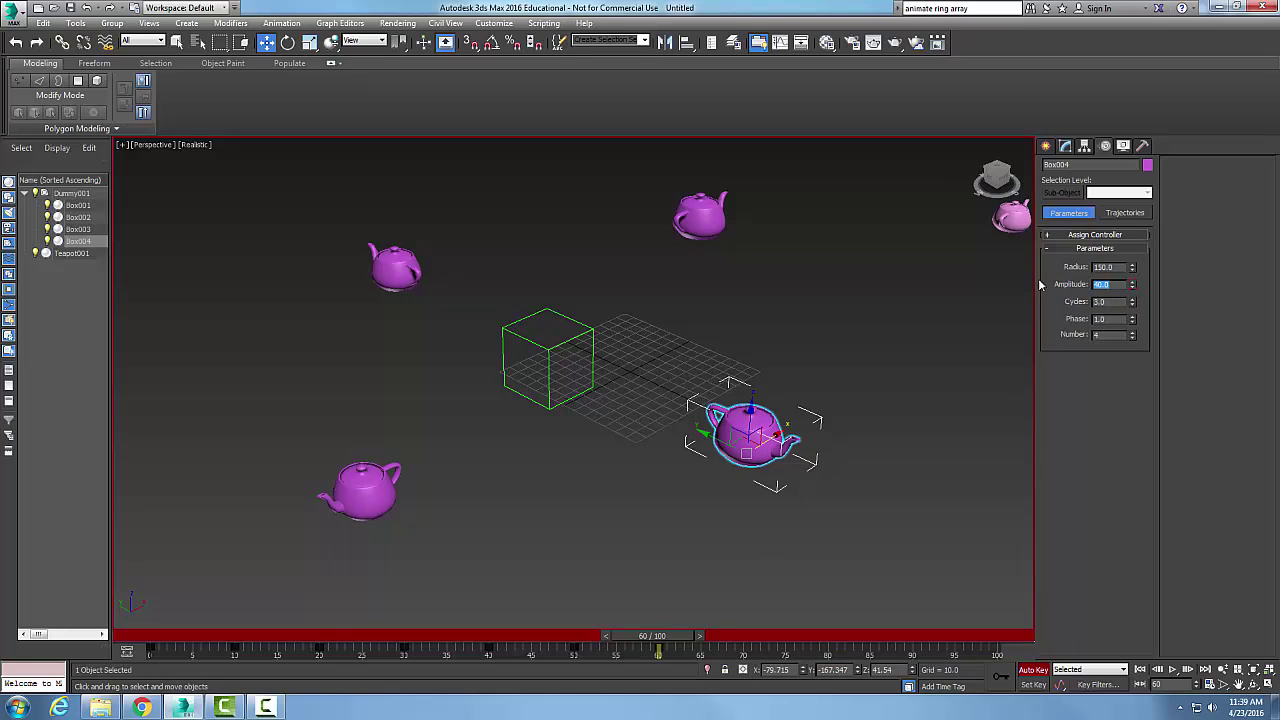
{"action": "left_click", "coordinate": [935, 410]}
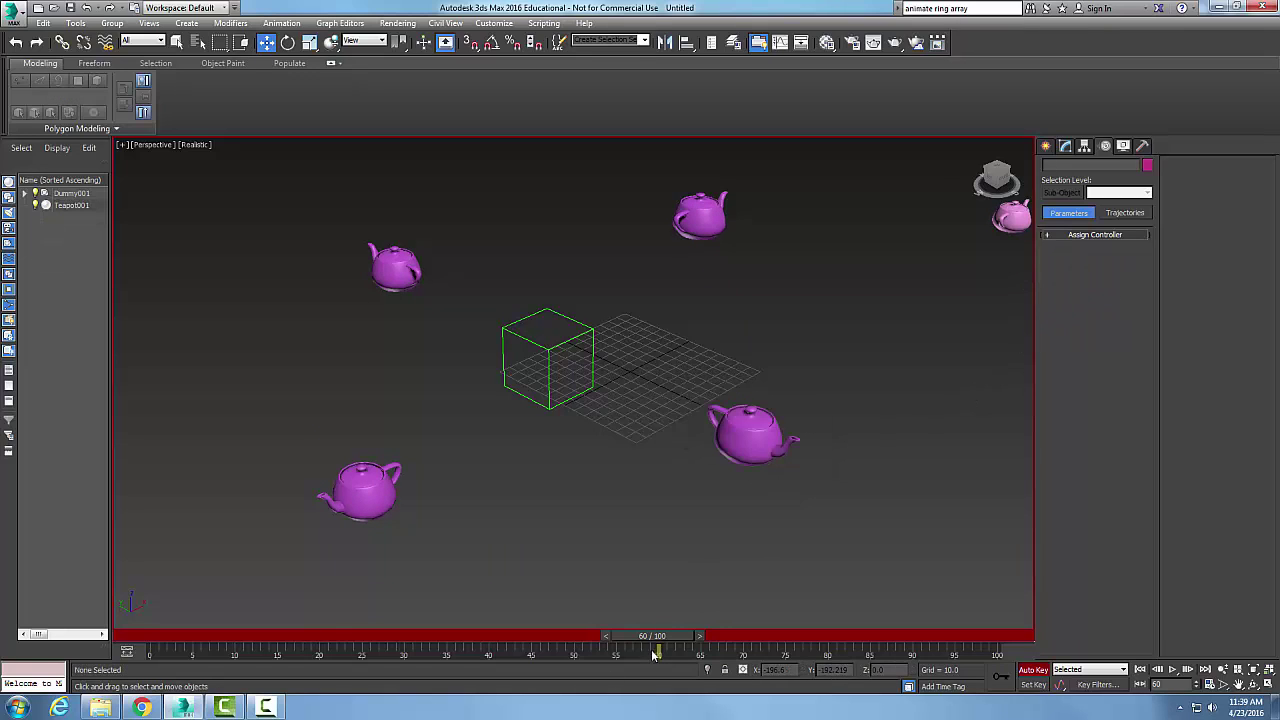
{"action": "left_click_drag", "start_coordinate": [683, 636], "coordinate": [763, 636]}
- Reselect Box004 and key Cycles 6 at frame 70 and 3 at frame 80
{"action": "key", "text": "w"}
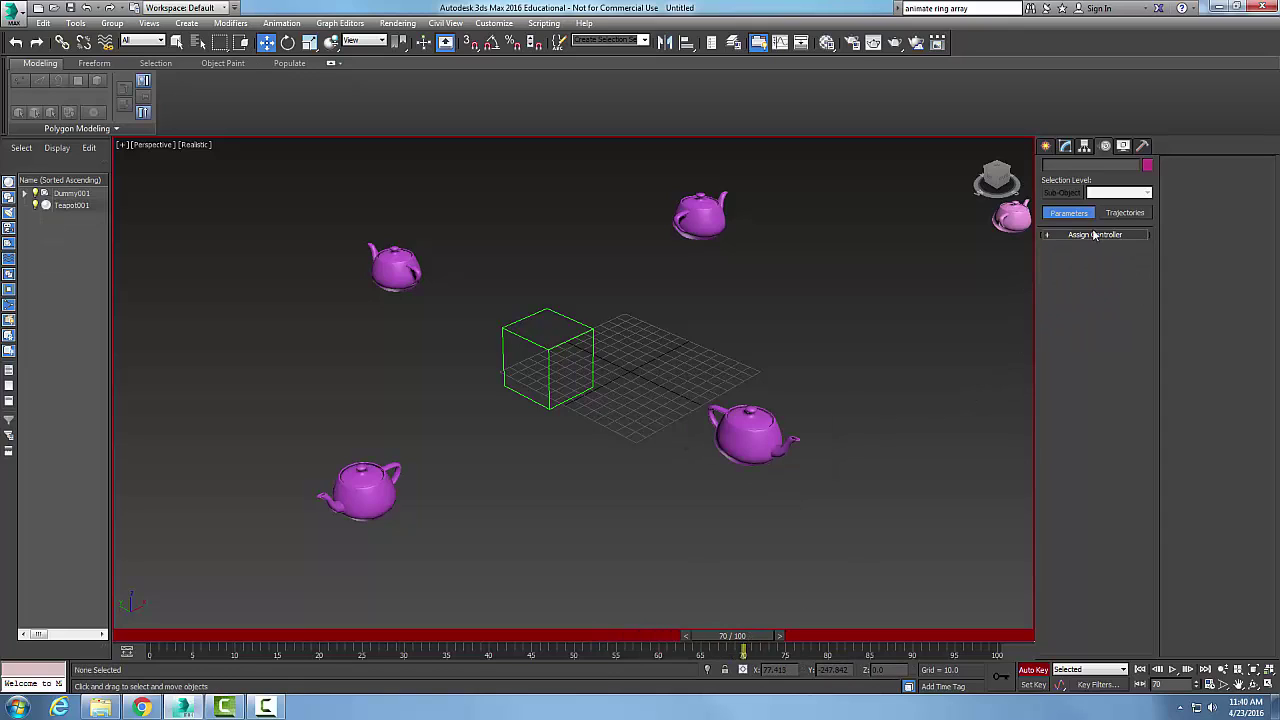
{"action": "left_click", "coordinate": [785, 428]}
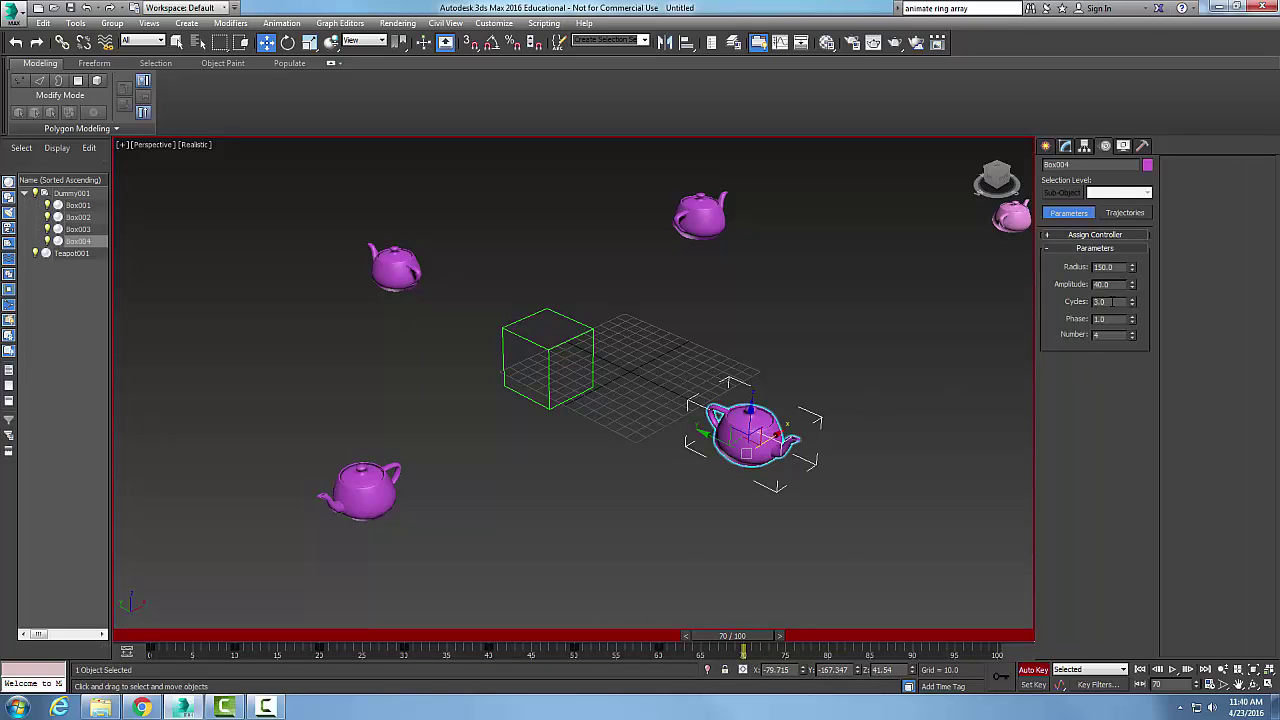
{"action": "left_click", "coordinate": [1104, 301]}
{"action": "type", "text": "6"}
{"action": "key", "text": "Return"}
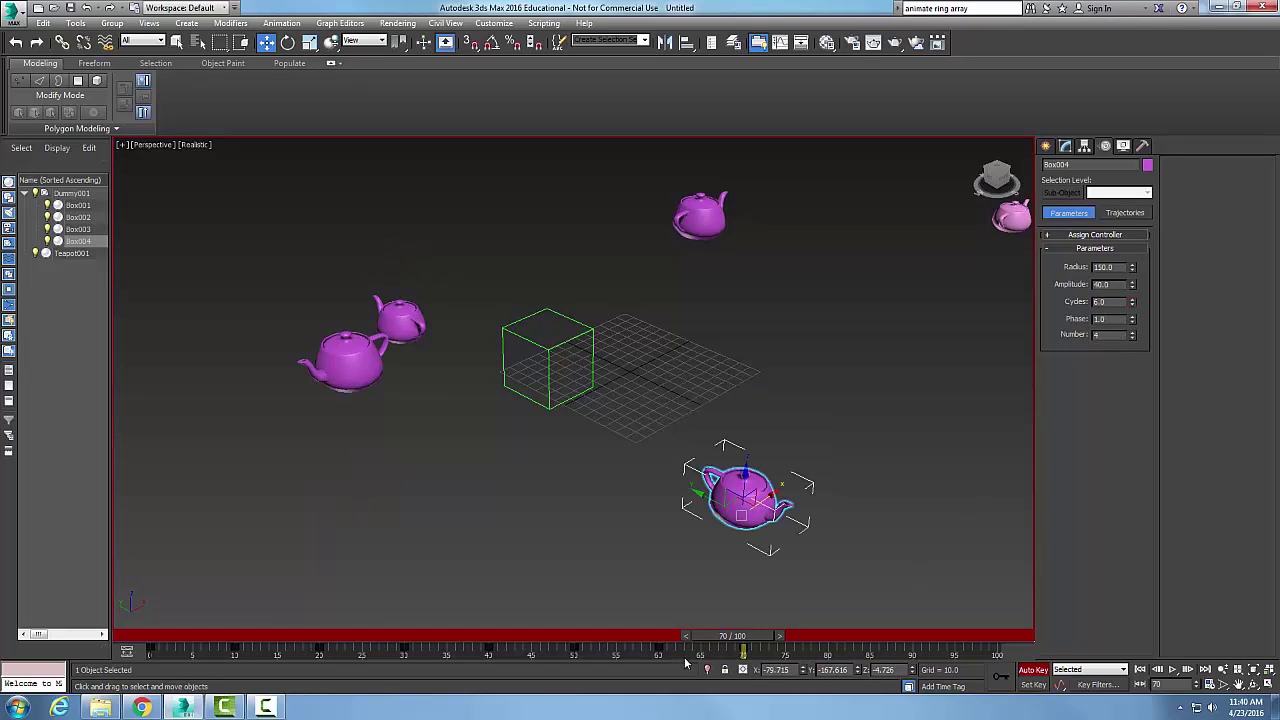
{"action": "left_click_drag", "start_coordinate": [730, 637], "coordinate": [812, 637]}
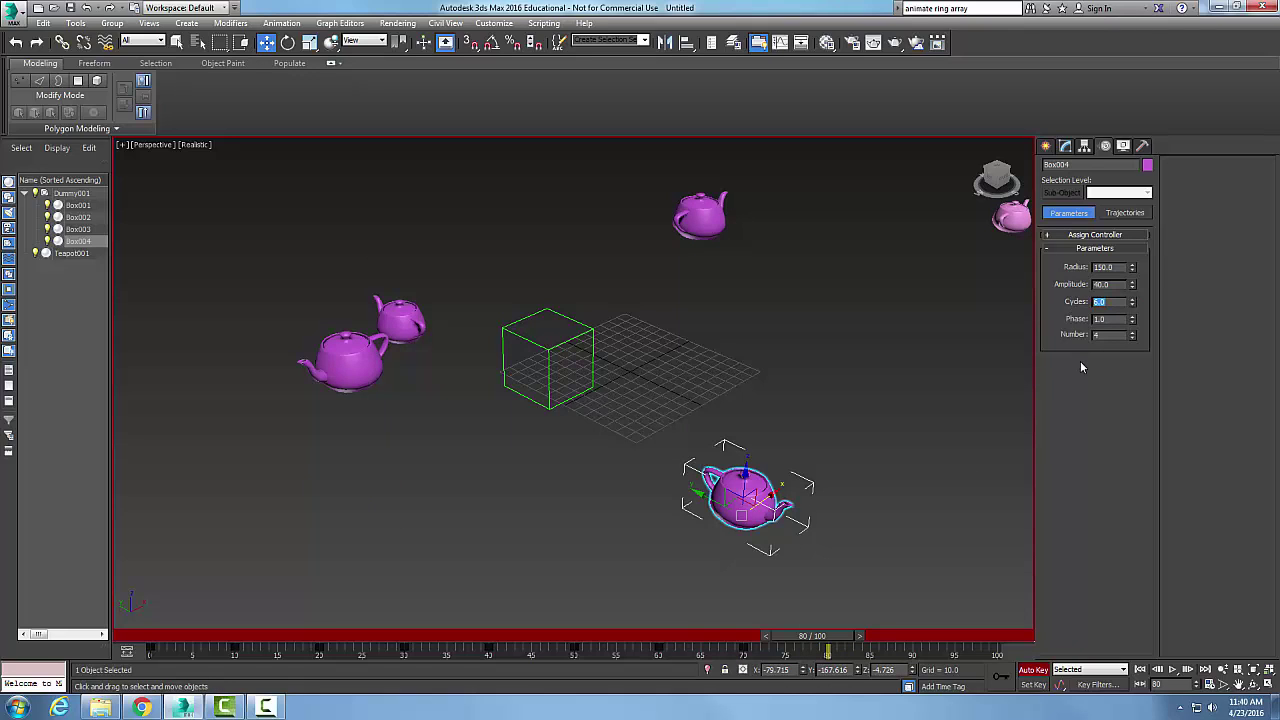
{"action": "type", "text": "3"}
{"action": "key", "text": "Return"}
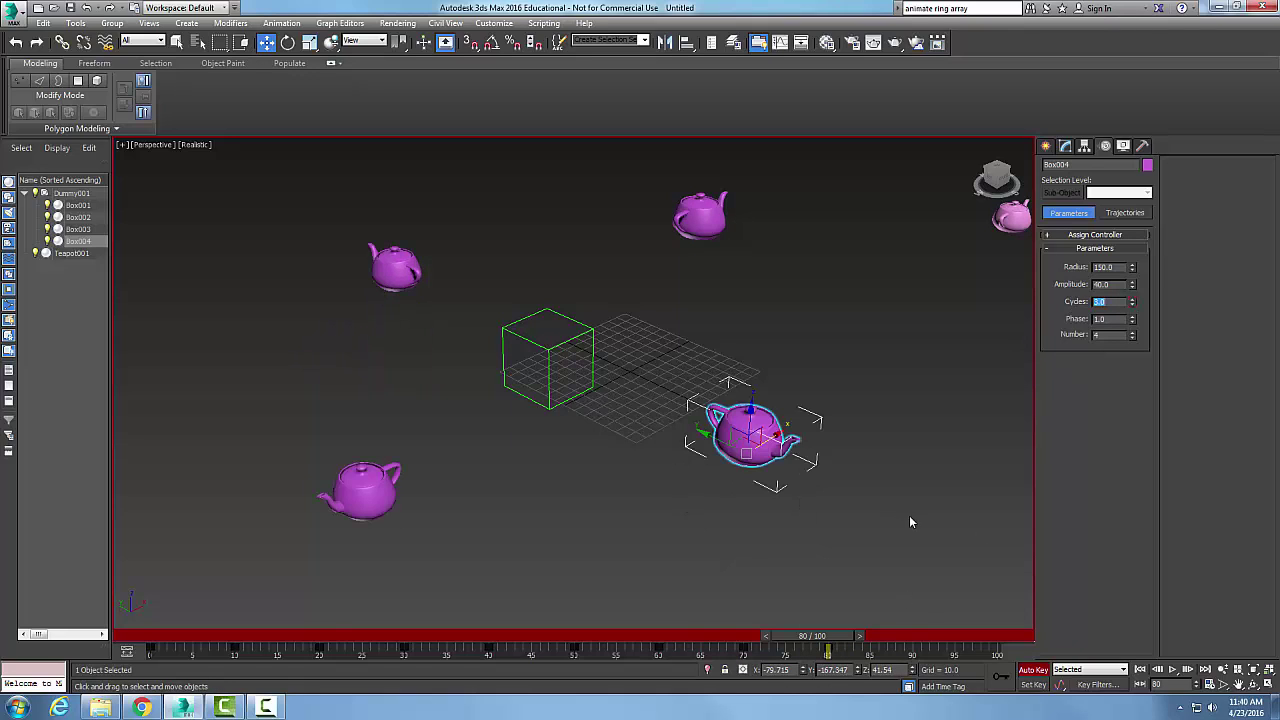
- Key Phase 0.5 at frame 90 and 1.0 at frame 95
{"action": "left_click_drag", "start_coordinate": [817, 638], "coordinate": [902, 638]}
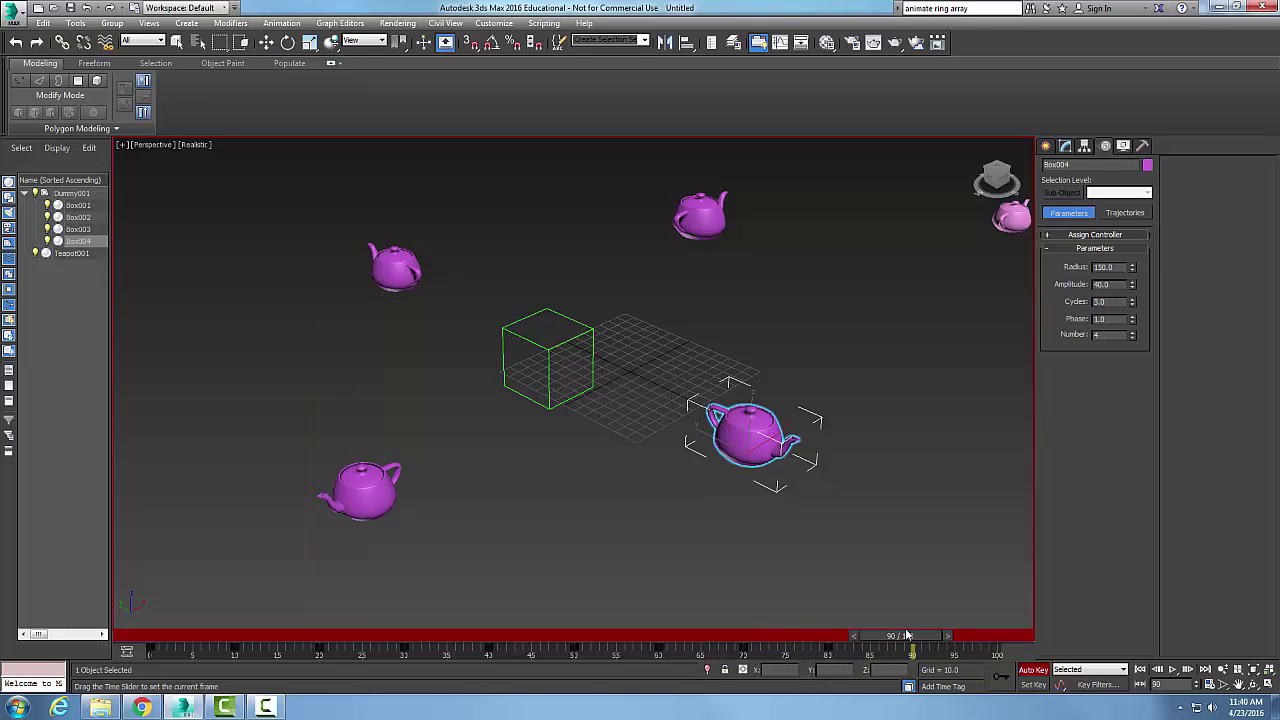
{"action": "double_click", "coordinate": [1108, 318]}
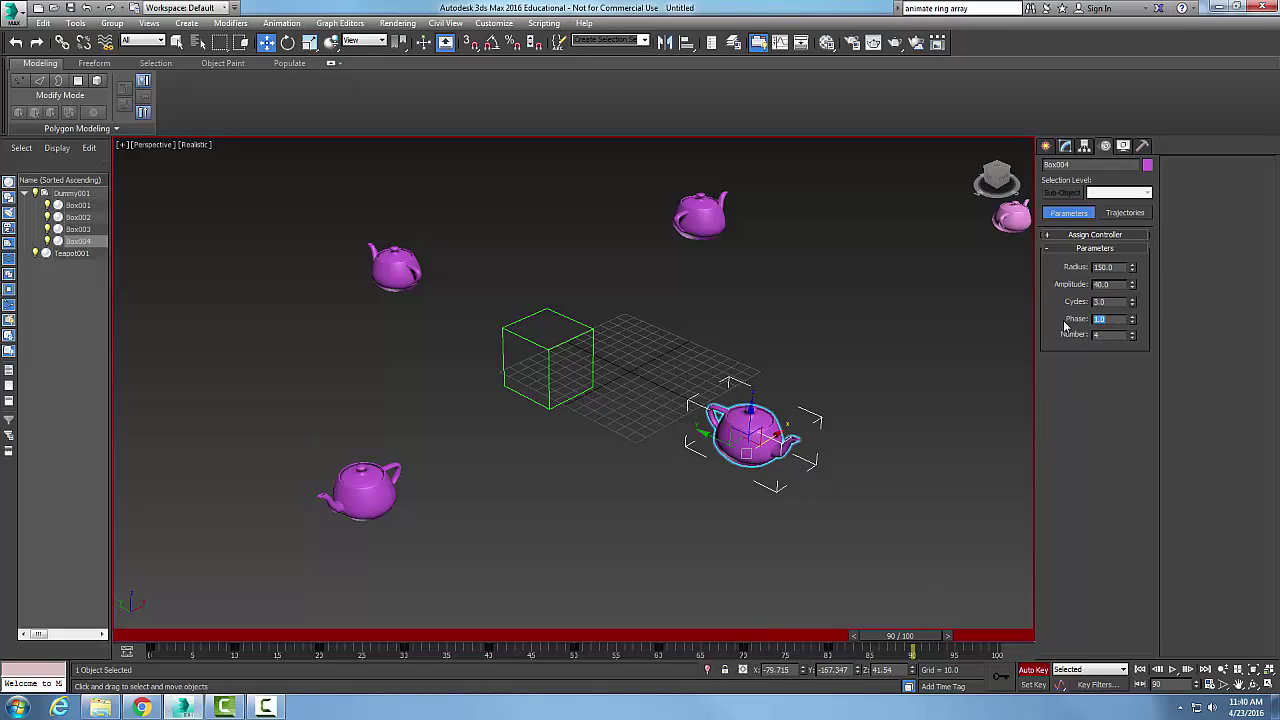
{"action": "type", "text": "5"}
{"action": "left_click_drag", "start_coordinate": [910, 639], "coordinate": [955, 638]}
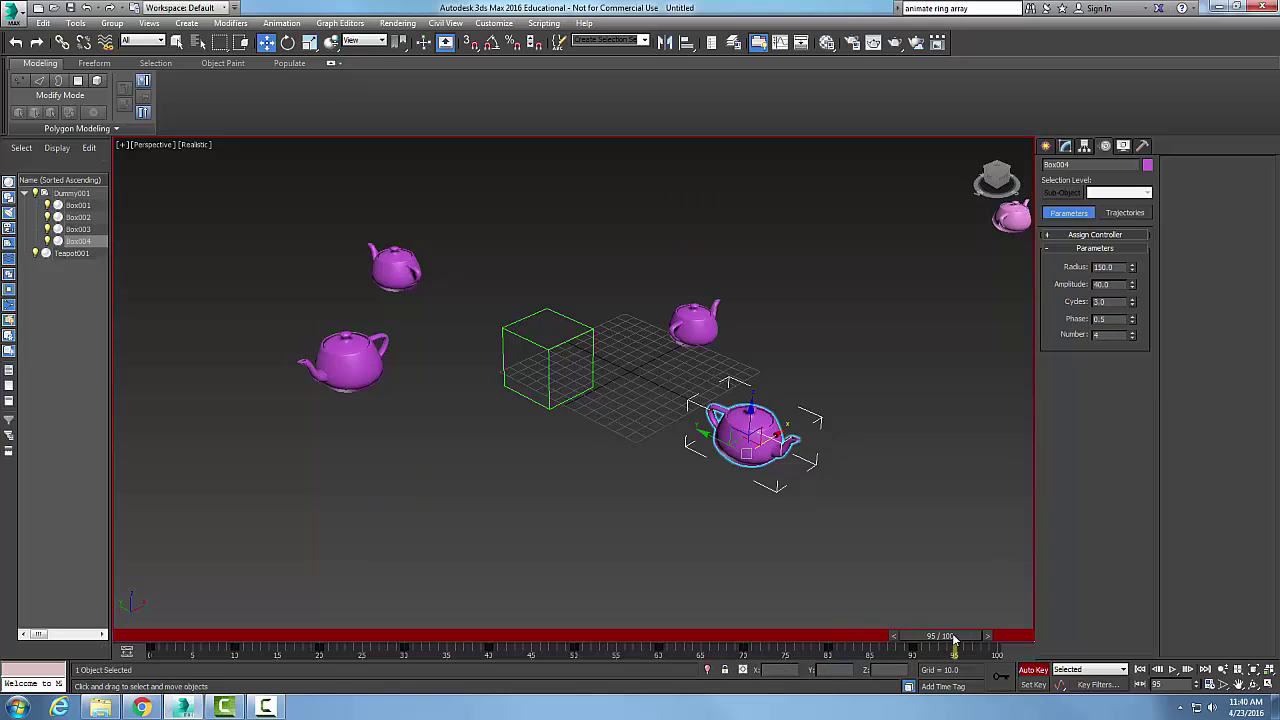
{"action": "left_click", "coordinate": [1132, 315]}
{"action": "type", "text": "1.0"}
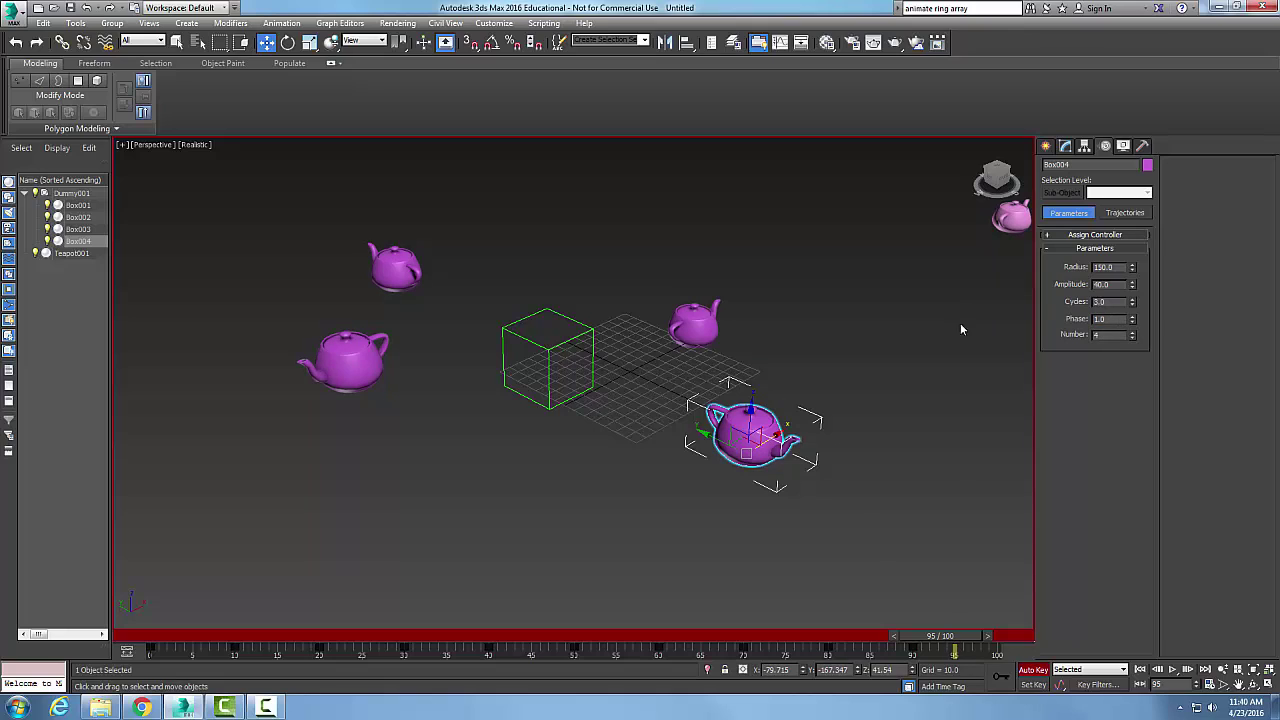
- Turn off Auto Key, rewind to frame 0 and play the ring animation in the Perspective view
{"action": "left_click", "coordinate": [1034, 669]}
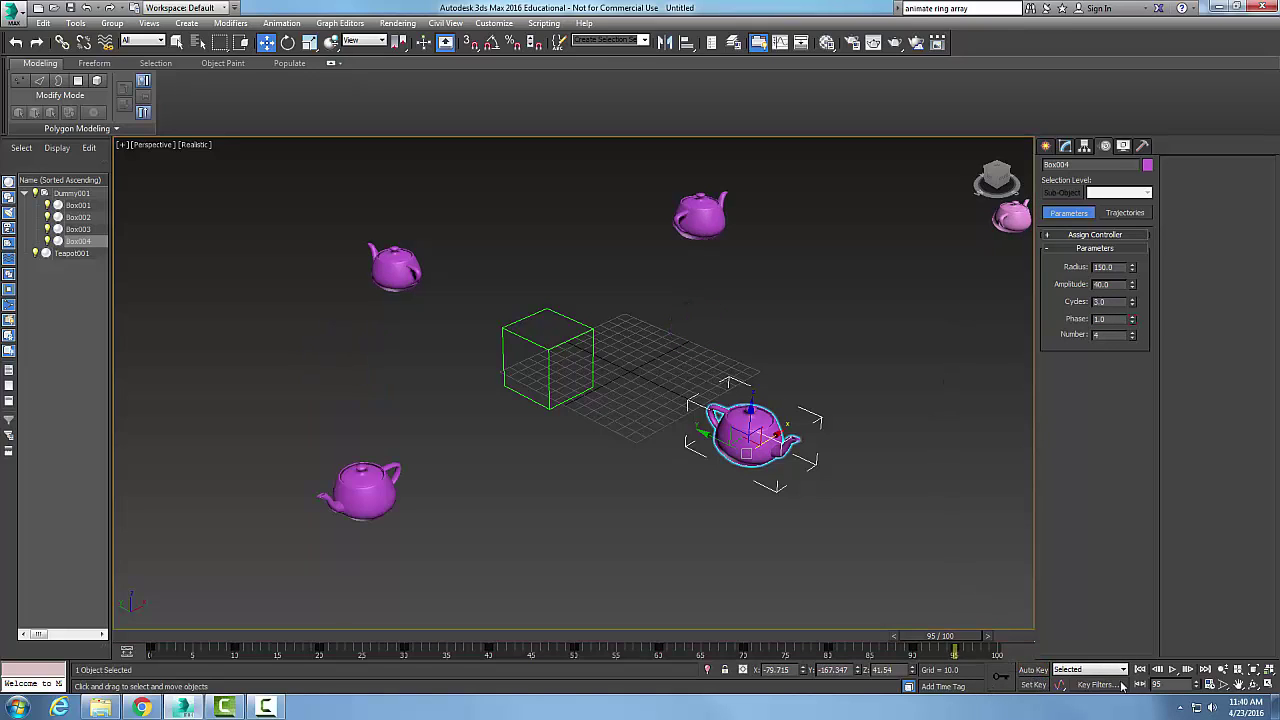
{"action": "left_click", "coordinate": [1140, 670]}
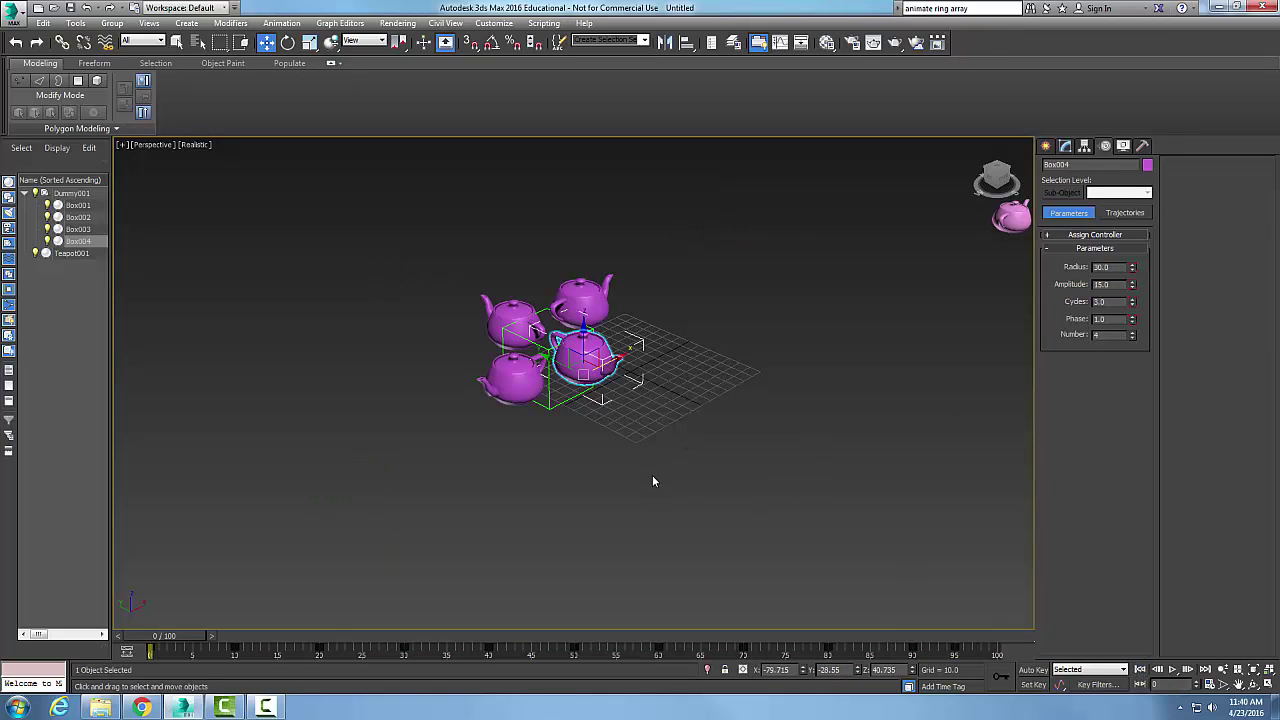
{"action": "left_click", "coordinate": [1174, 670]}
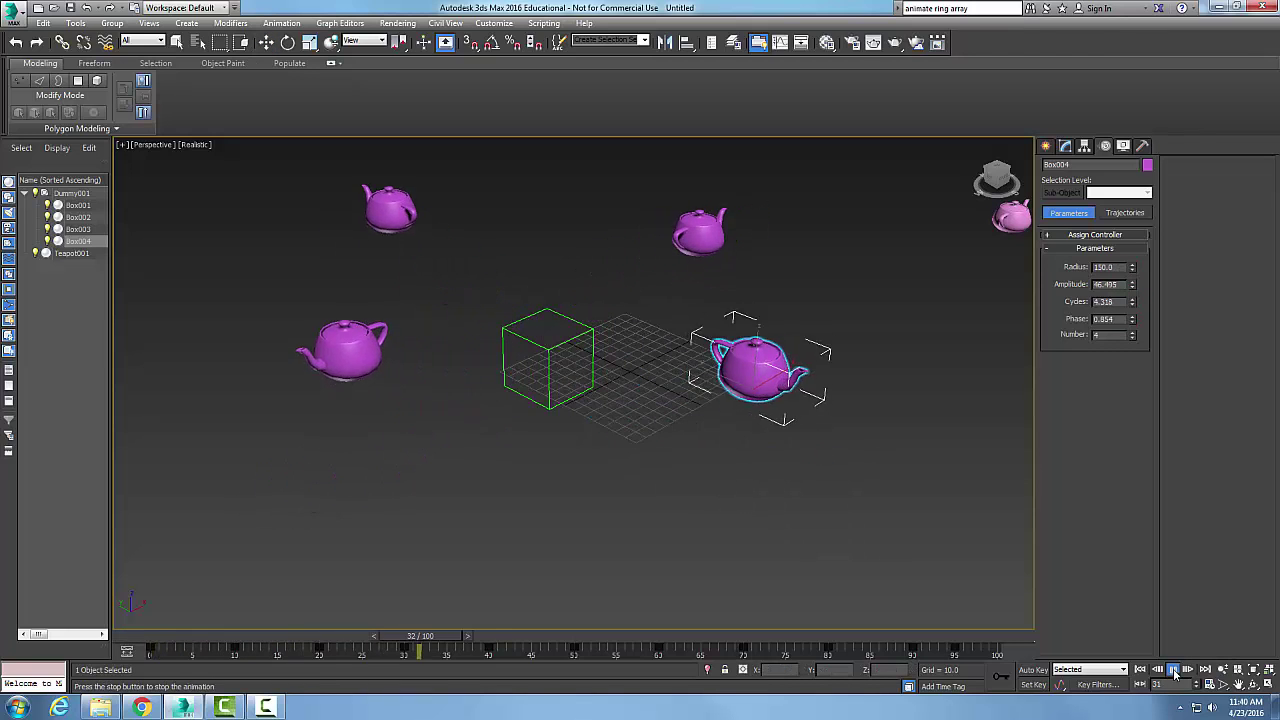